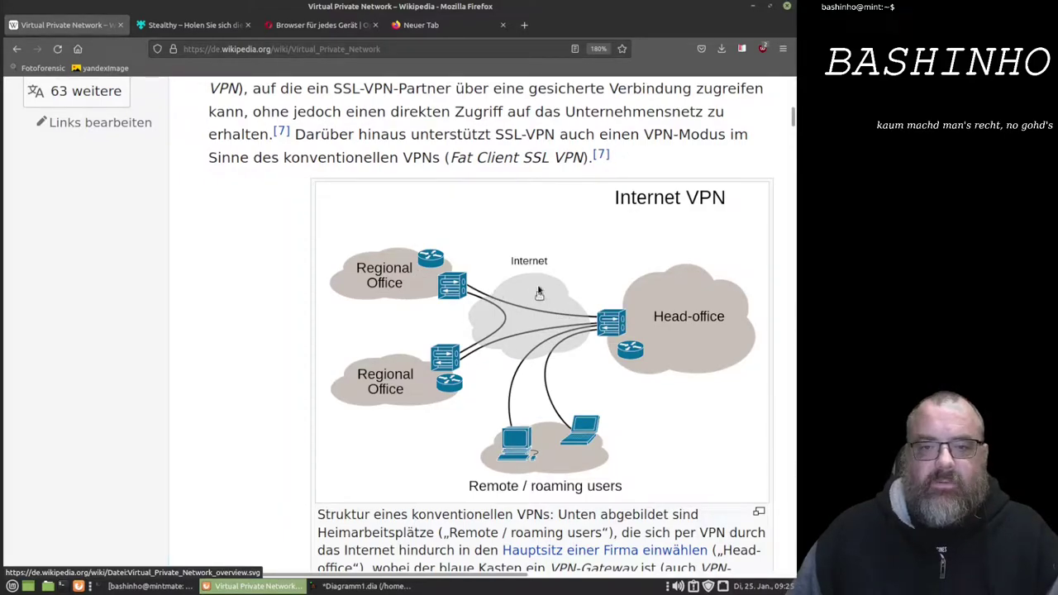
- Show the Dia sketch of two PCs, a server and a cloud, then return to the Wikipedia VPN article
click(343, 588)
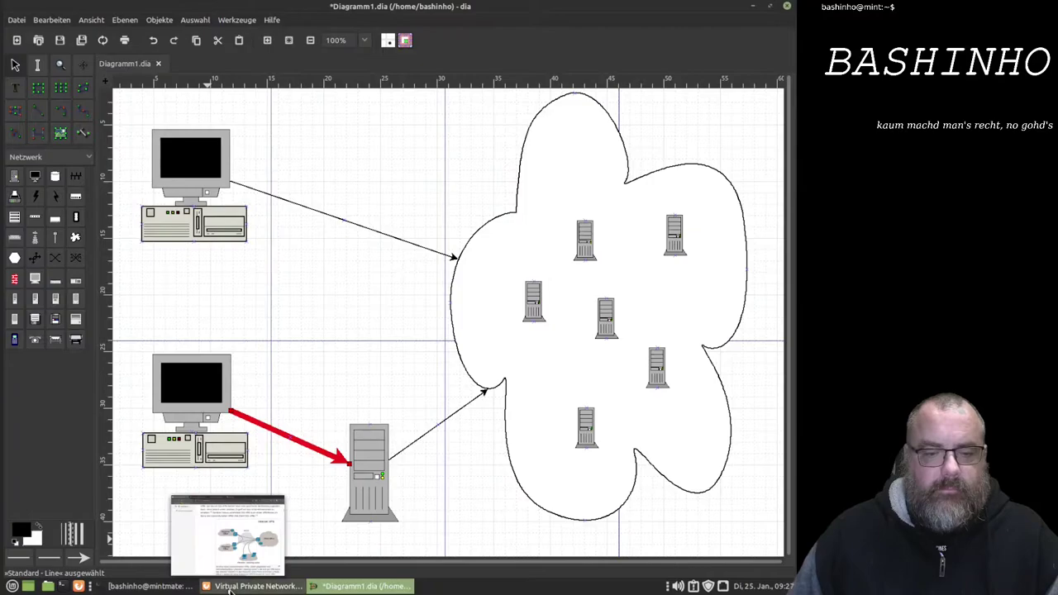
click(256, 587)
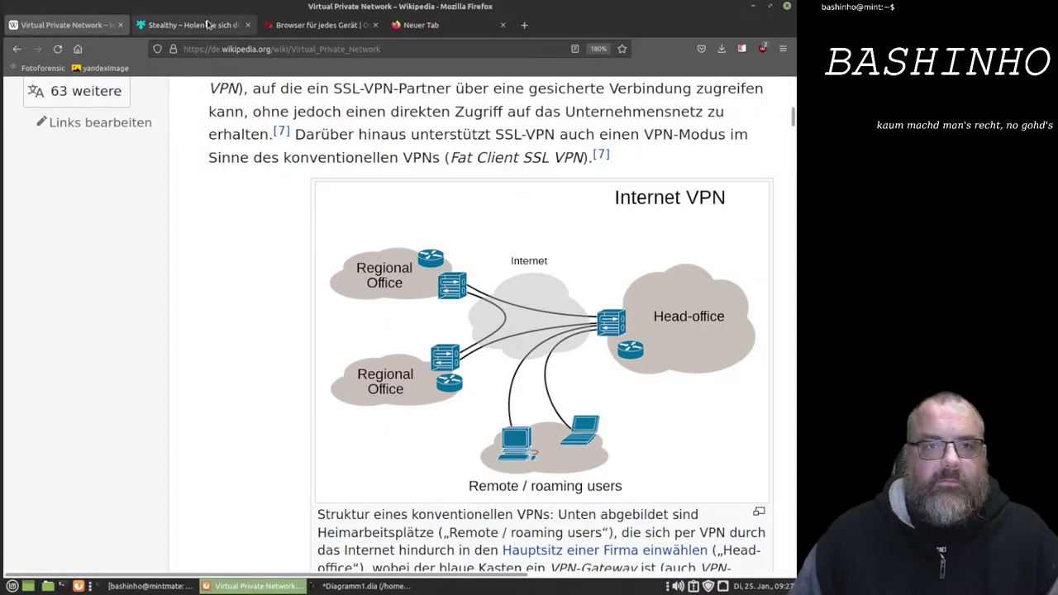
- Add the Stealthy extension to Firefox, granting its permissions and dismissing the added notice
click(208, 25)
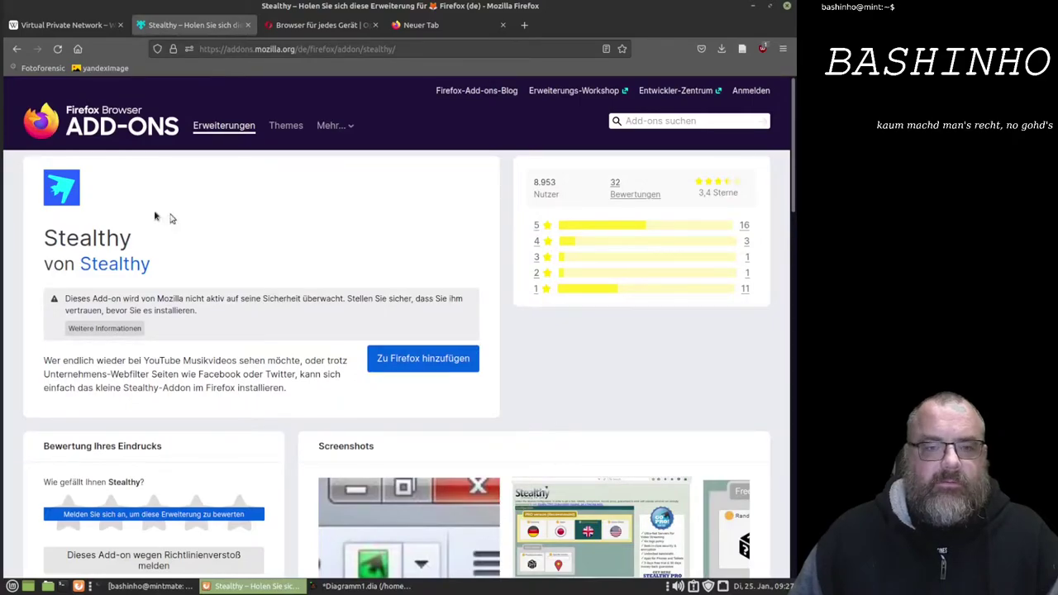
click(422, 365)
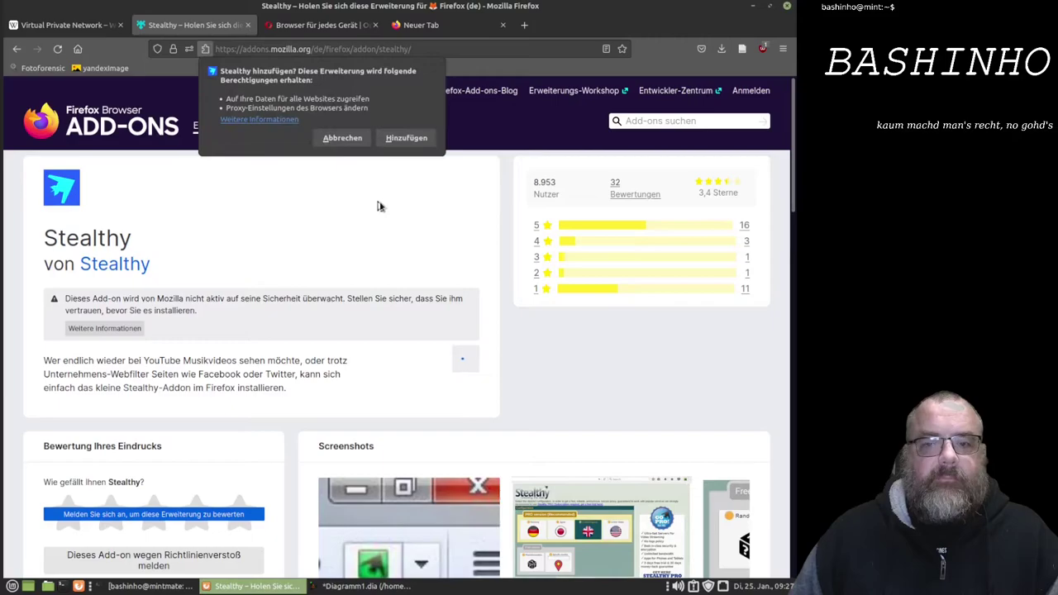
click(400, 139)
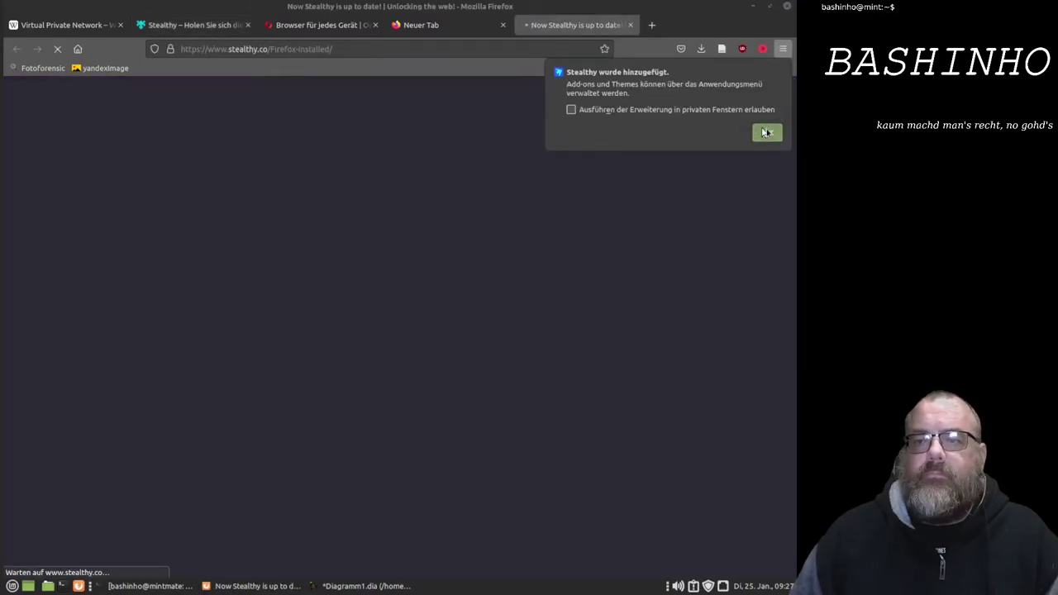
click(768, 132)
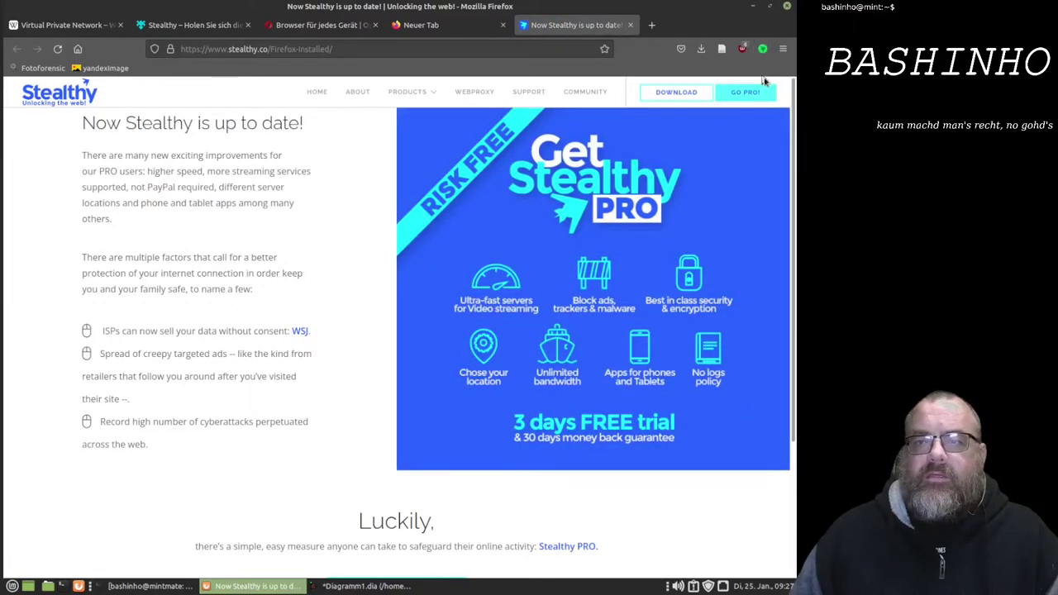
- Load wieistmeineip.de and accept its cookies to see the United States IP location
click(440, 49)
text(wieist)
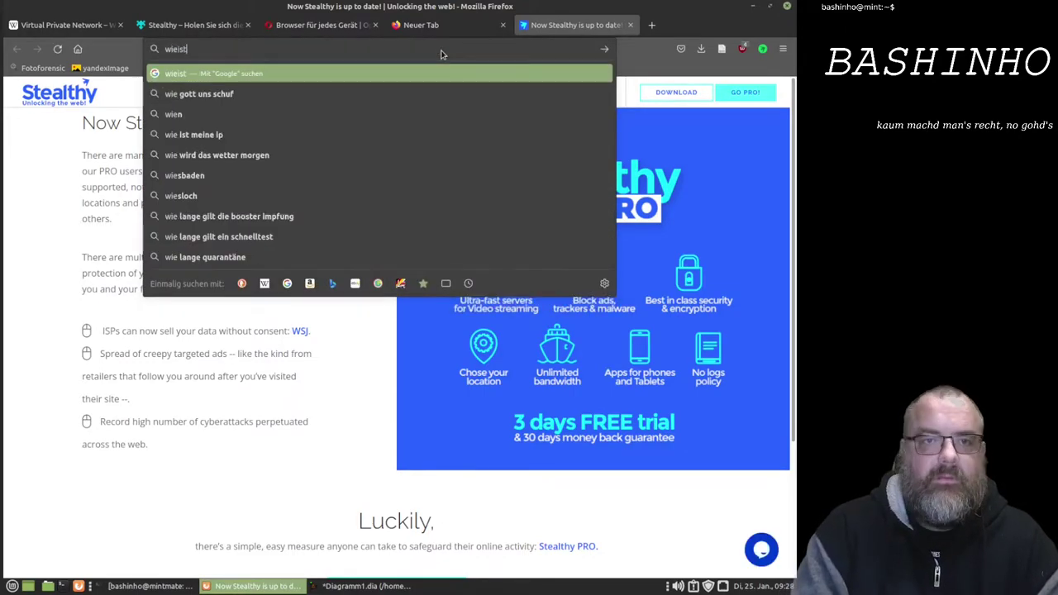
text(meineip.de)
key(Return)
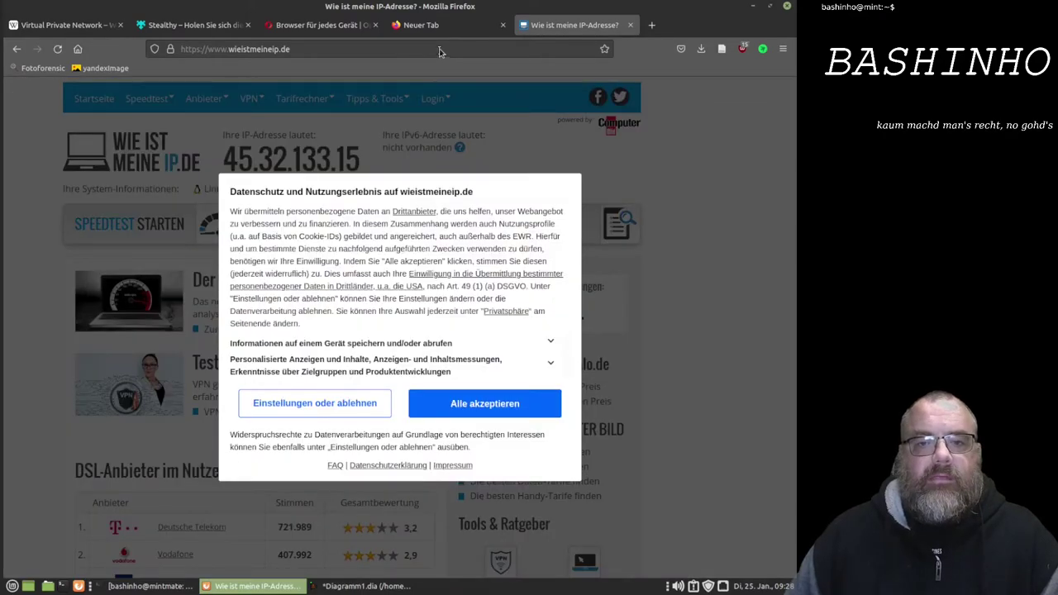
click(451, 405)
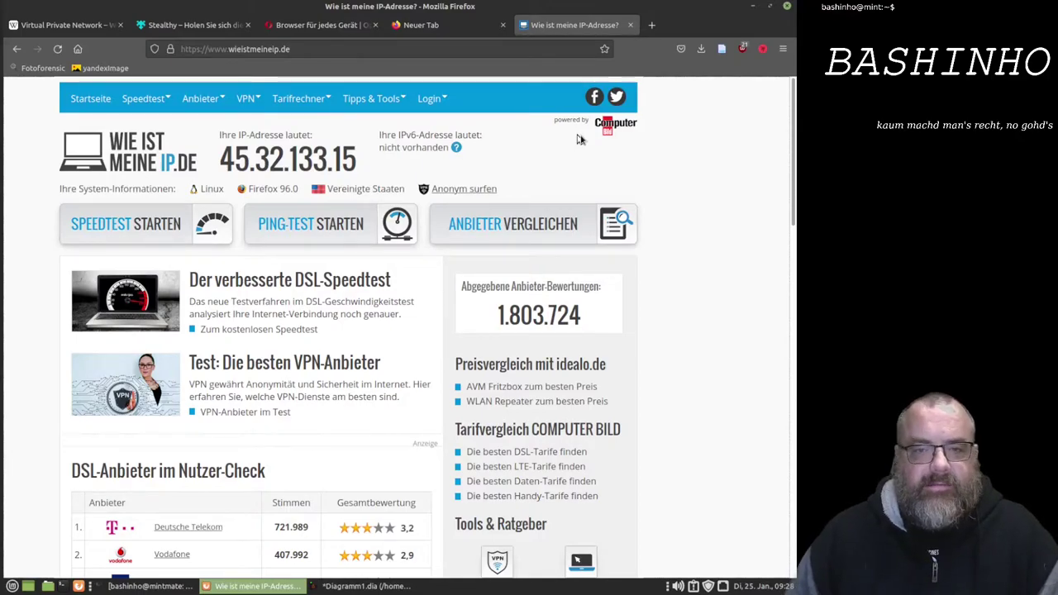
- From the Opera tab's Downloads panel, open the opera-stable 83.0.4254.19 .deb package
click(331, 25)
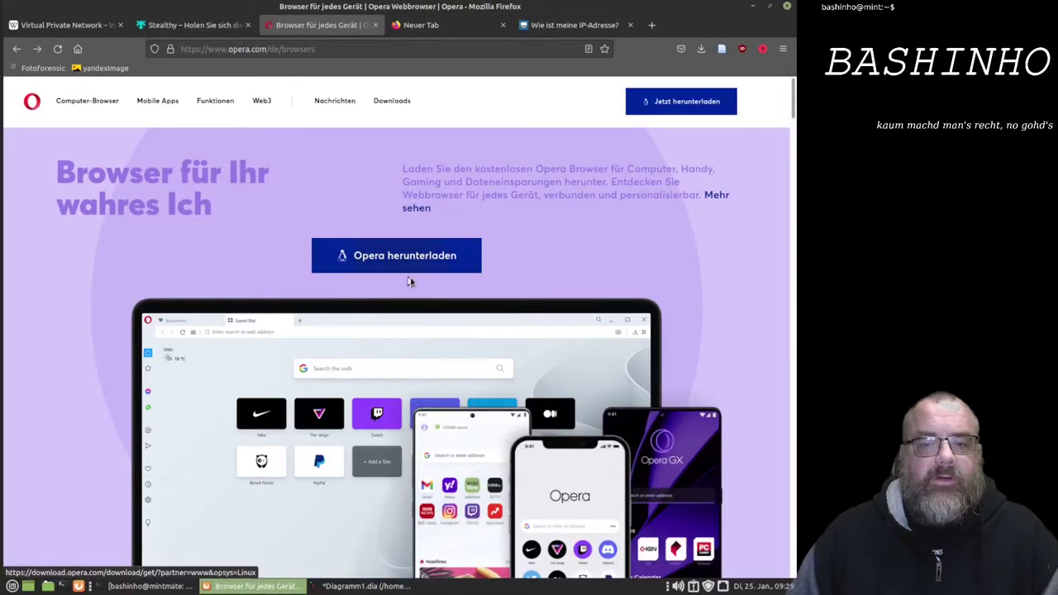
scroll(397, 281, down, 3)
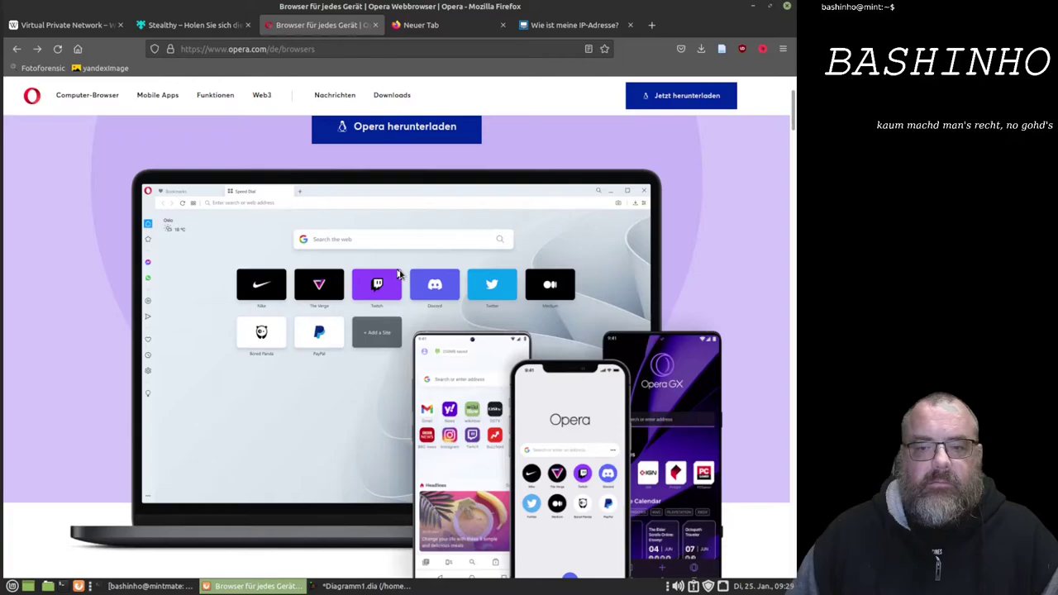
scroll(396, 273, up, 1)
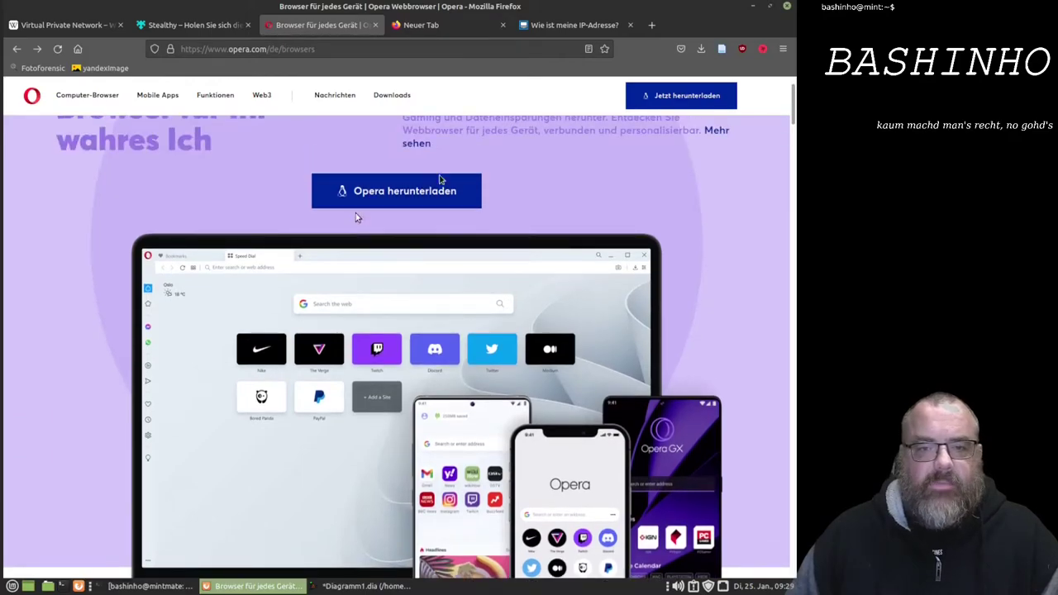
click(698, 50)
mouse_move(546, 76)
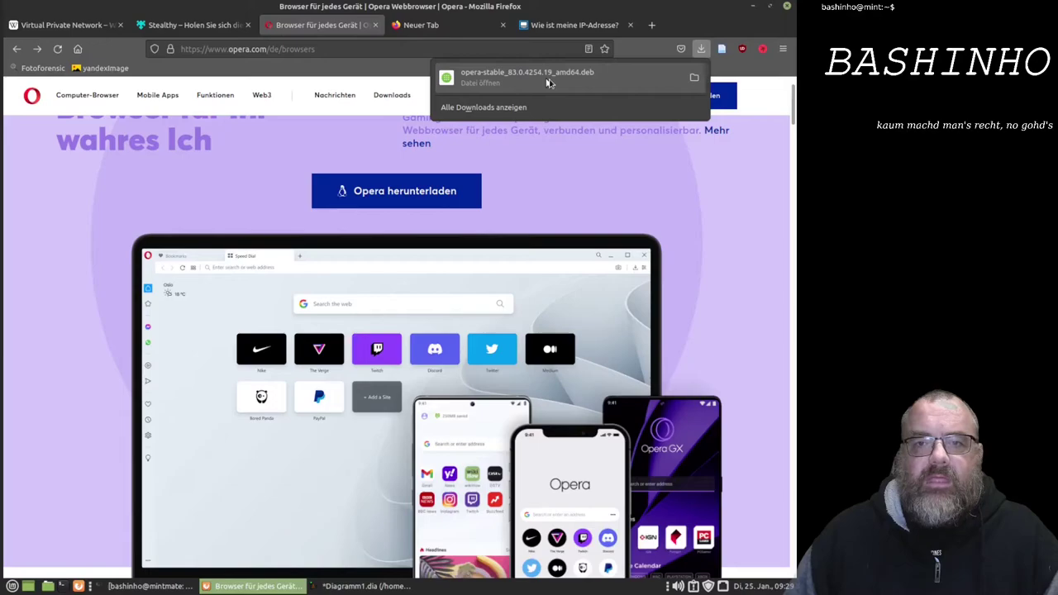
click(548, 82)
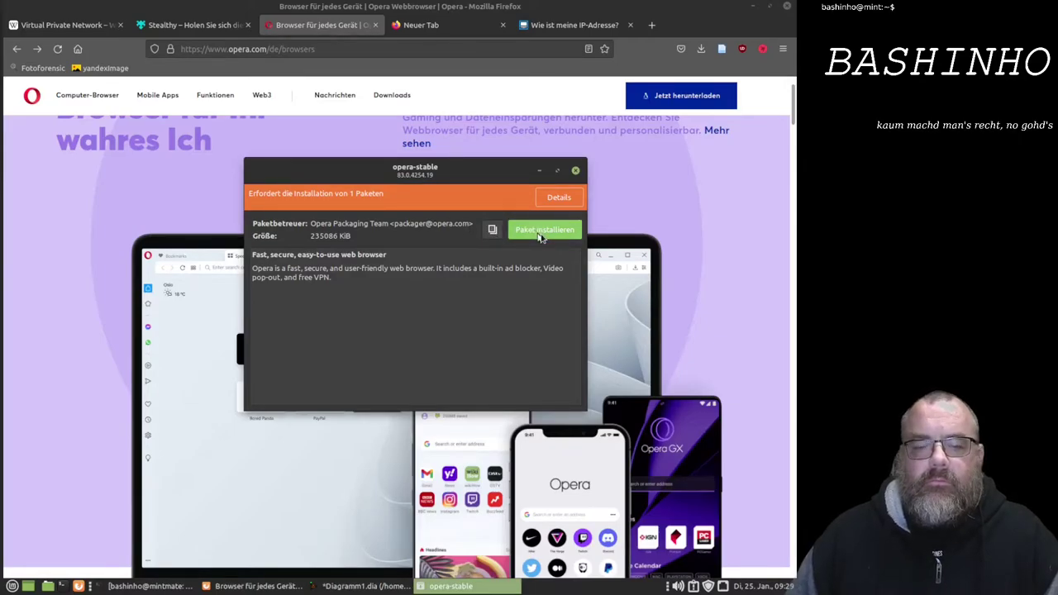
- Install opera-stable with the account password, accepting the libgcc1 dependency and the system update prompt
click(569, 236)
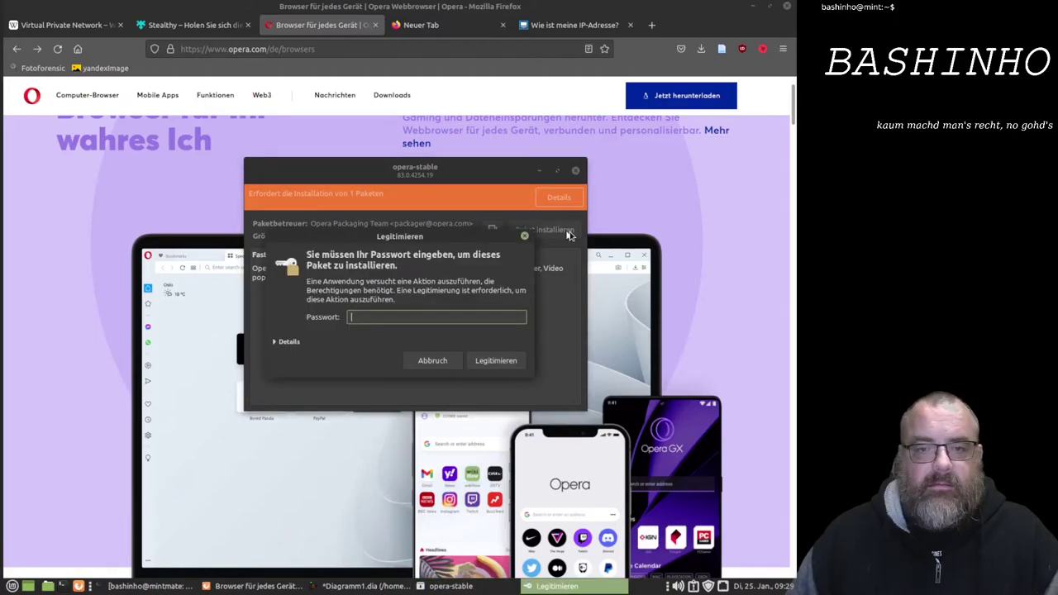
text(********)
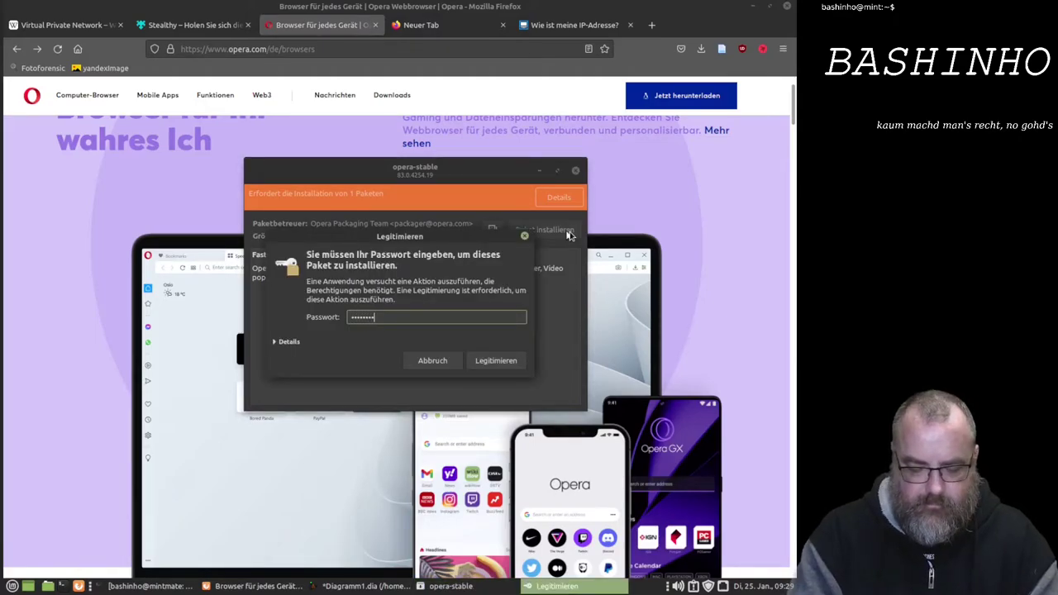
key(Return)
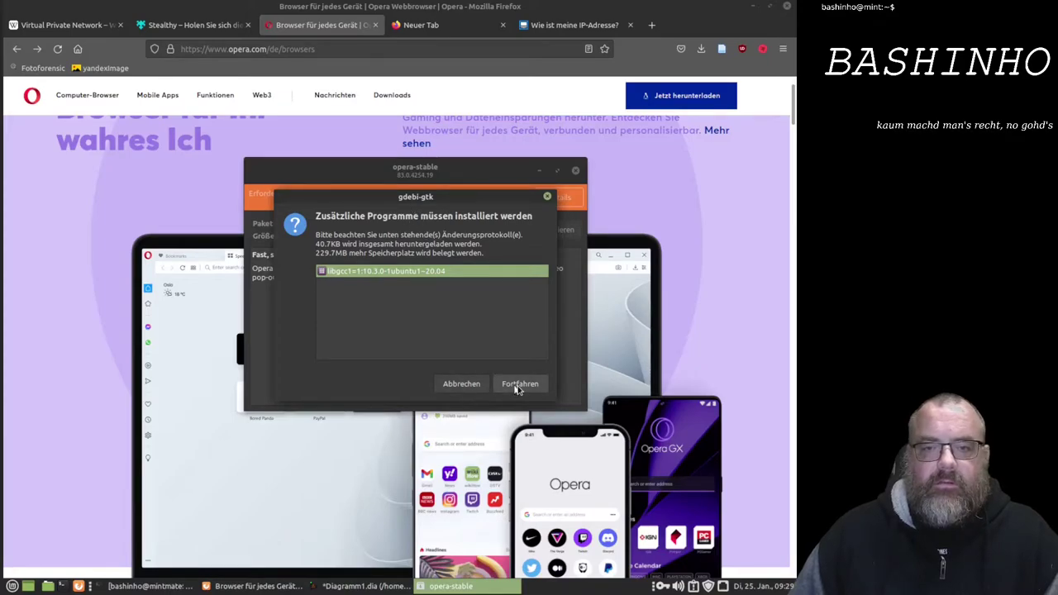
click(519, 386)
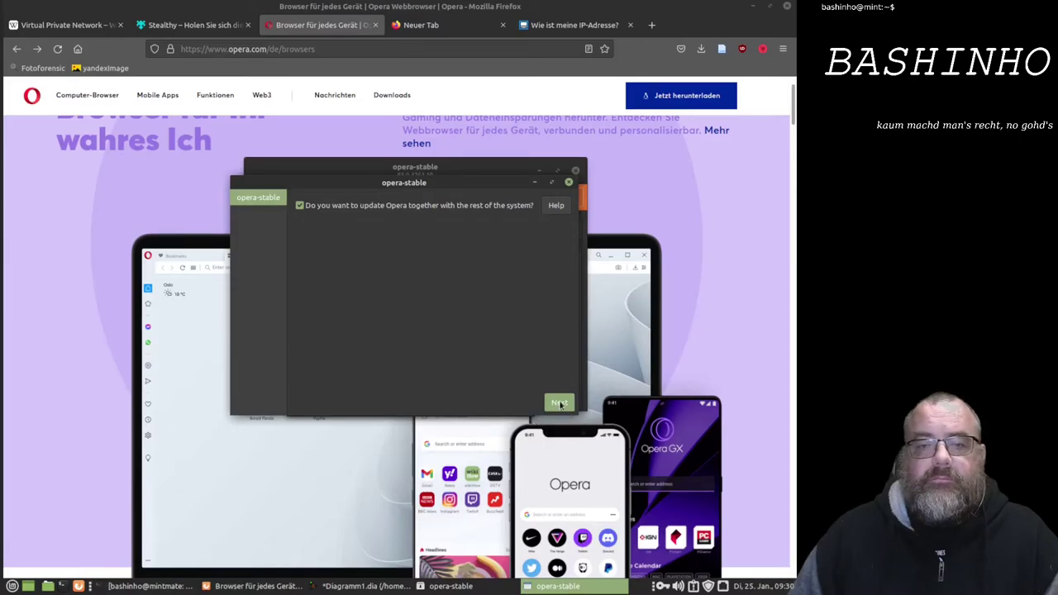
click(561, 403)
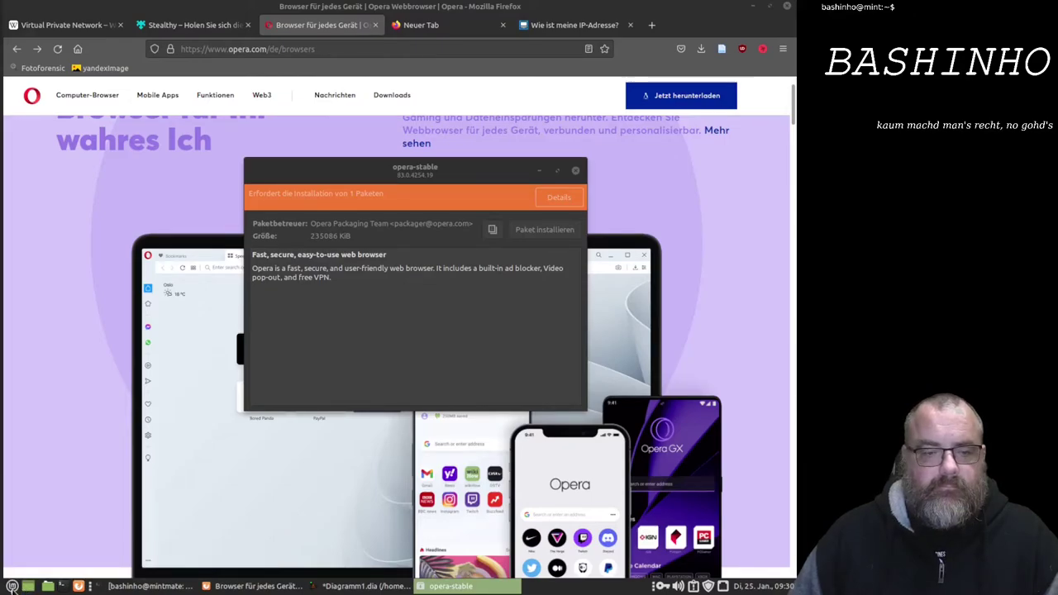
- Search the Mint menu for 'opera' under Internet, then close the menu and the package installer
click(11, 587)
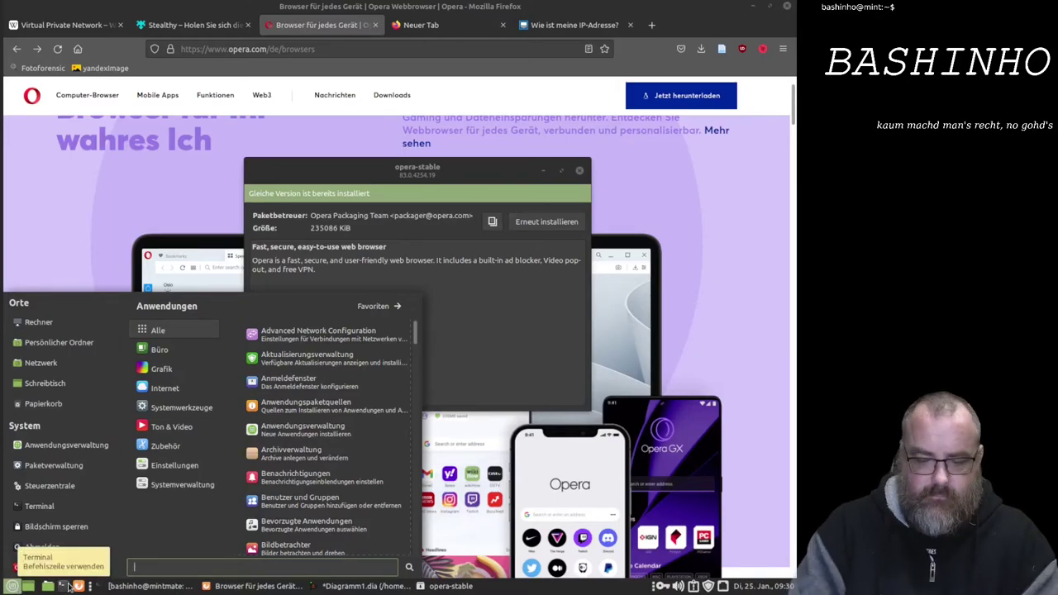
text(opera)
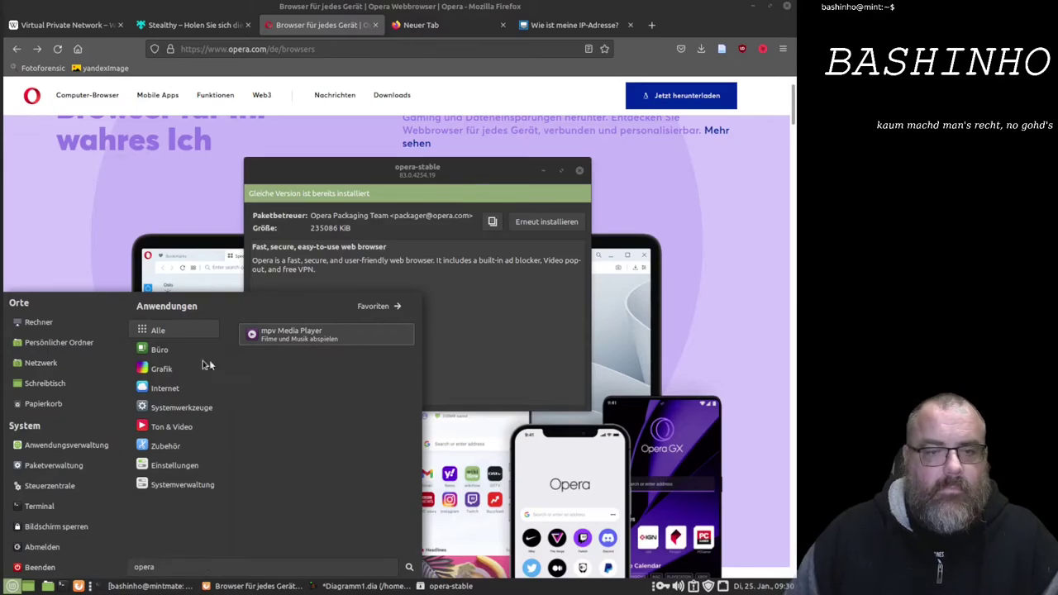
click(173, 389)
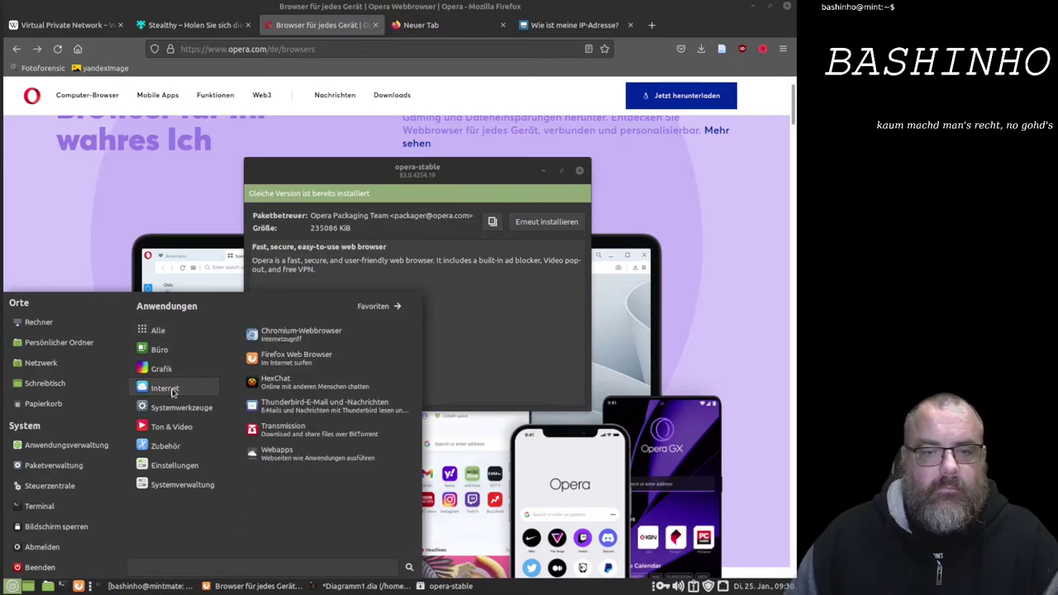
click(501, 366)
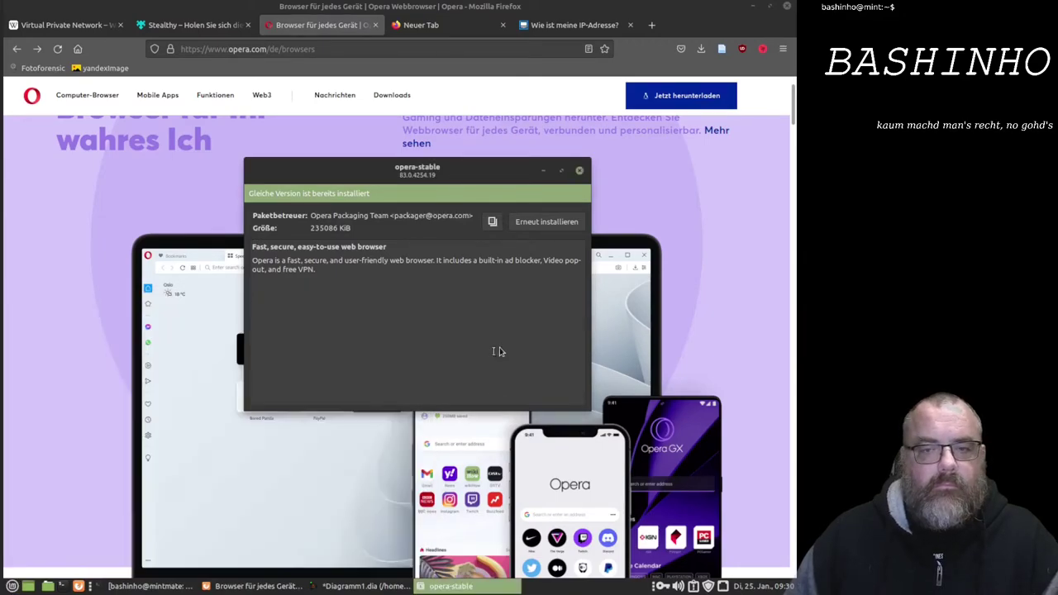
click(581, 171)
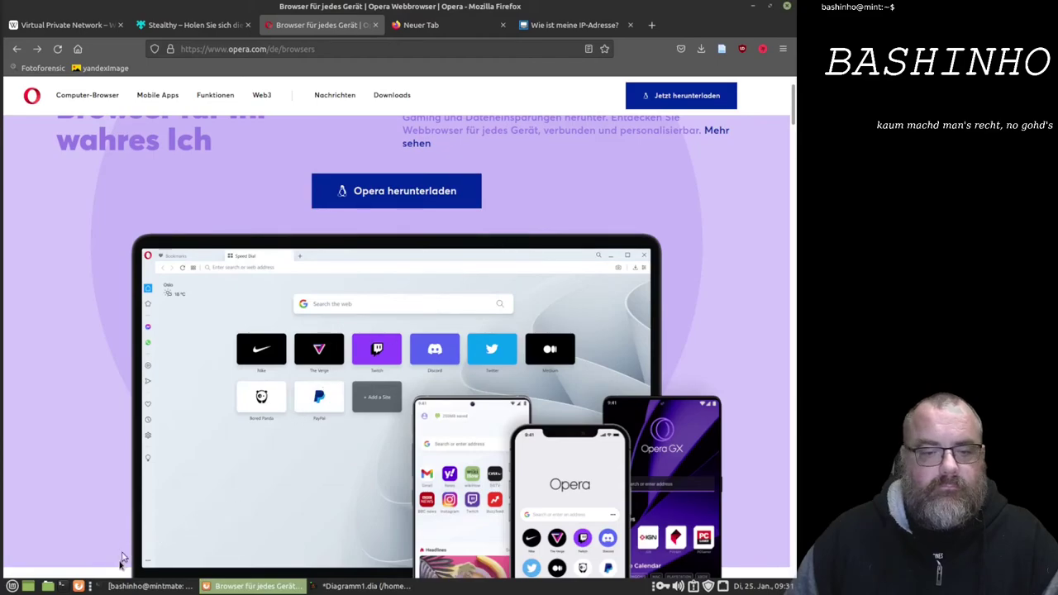
- Reopen the Mint menu, search 'opera', and clear the search to list all applications
click(11, 586)
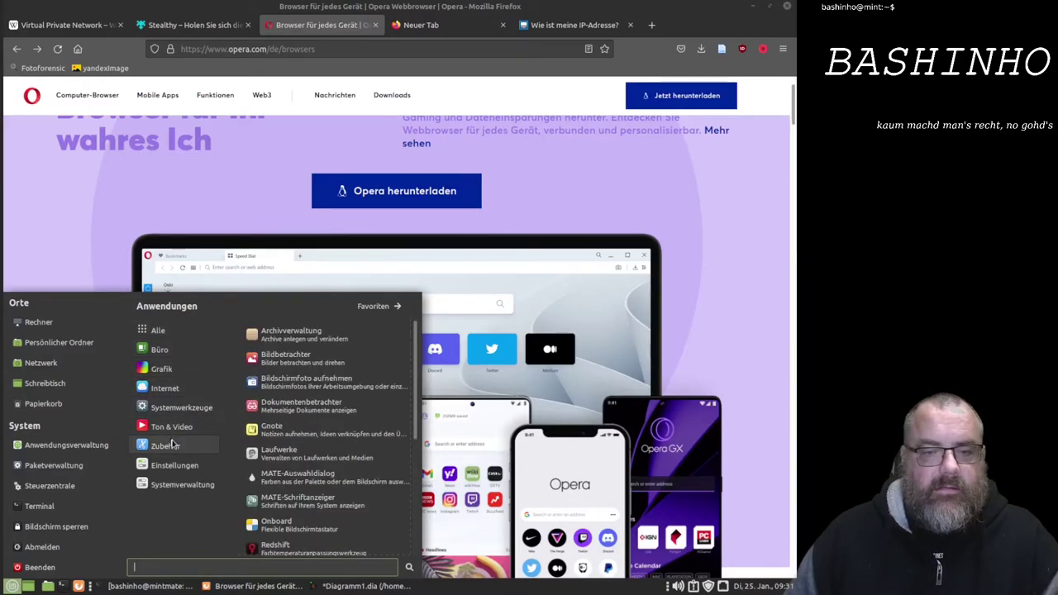
mouse_move(182, 485)
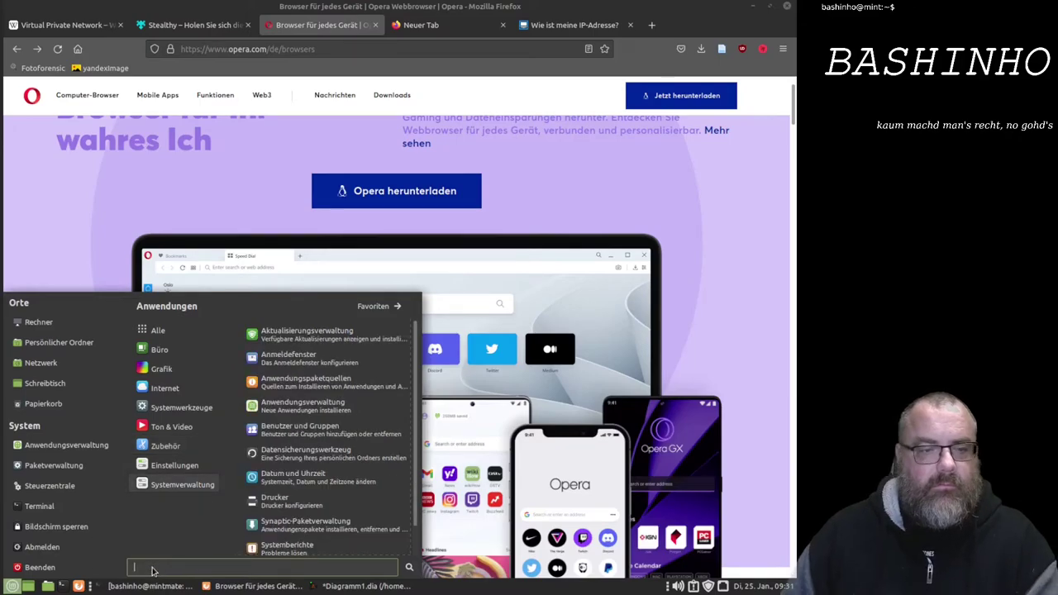
text(op)
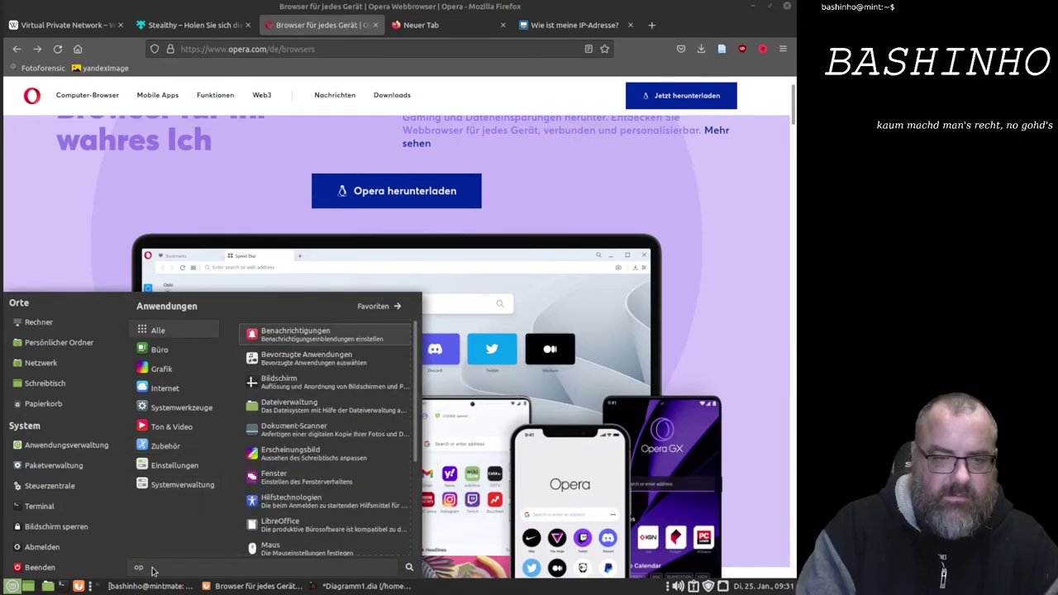
text(era)
key(BackSpace)
key(BackSpace)
key(BackSpace)
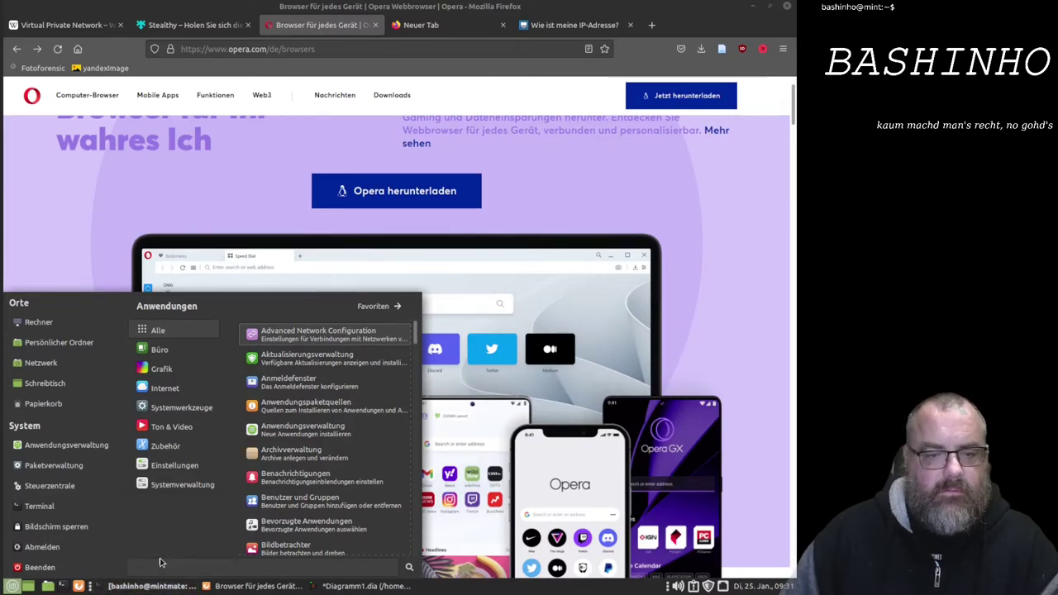
- Launch Opera by running 'opera' in a terminal, unlock the login keyring, and close the file manager
click(64, 586)
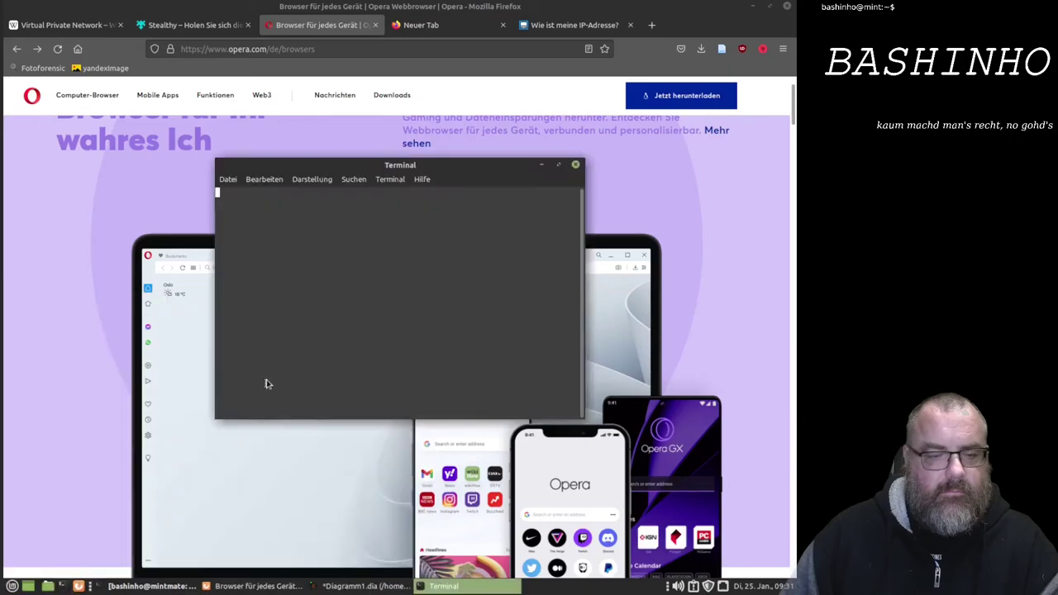
text(ope)
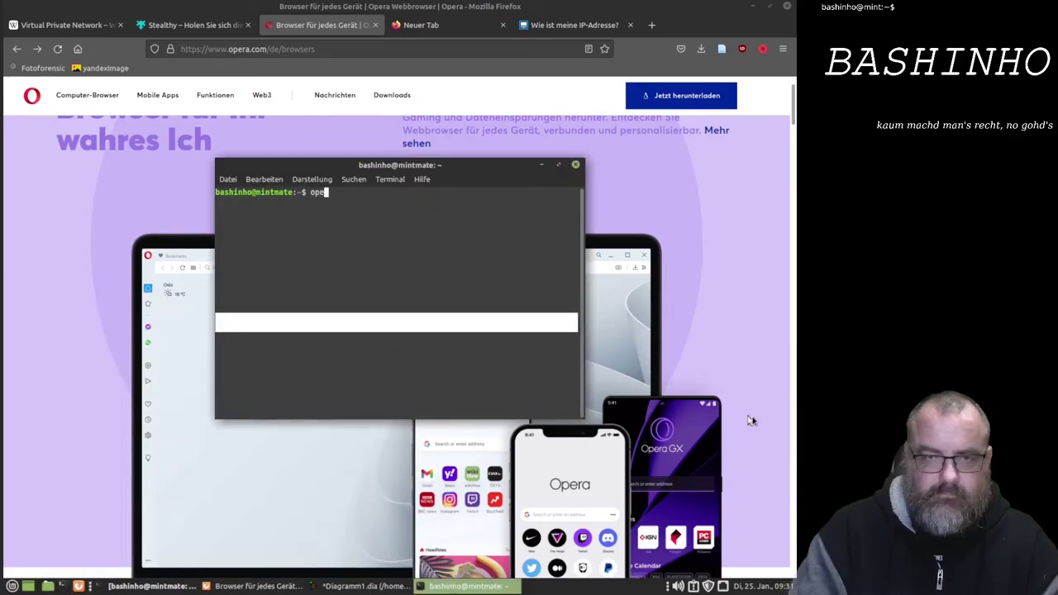
text(ra)
key(Return)
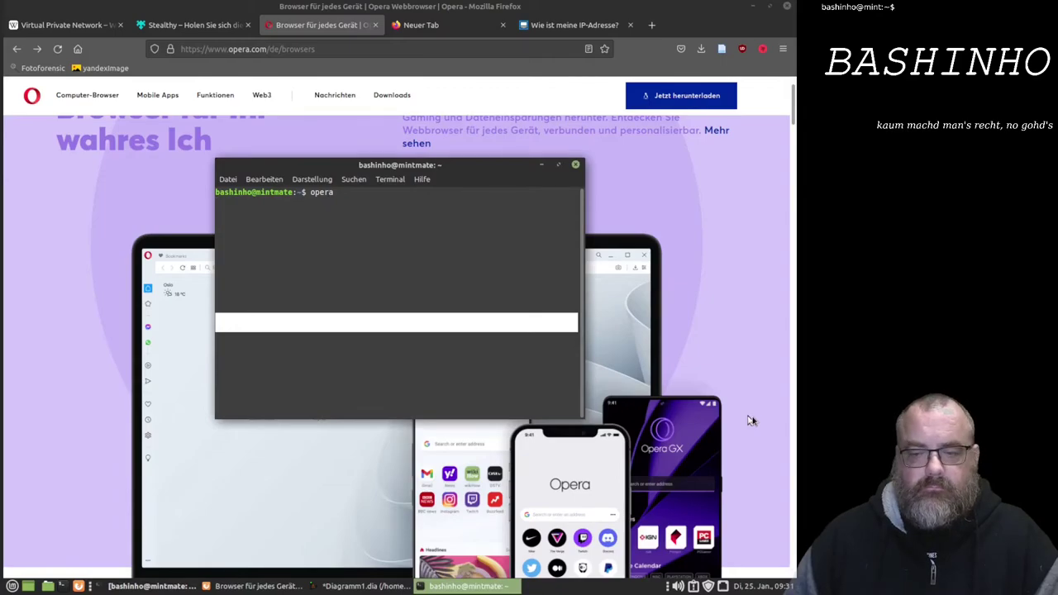
key(super+e)
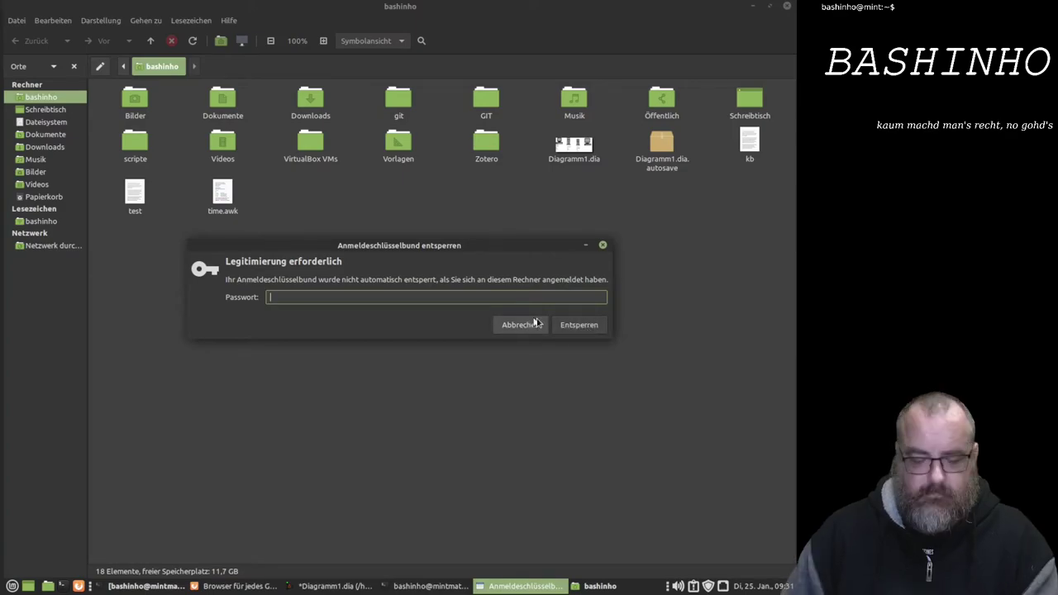
text(********)
click(553, 321)
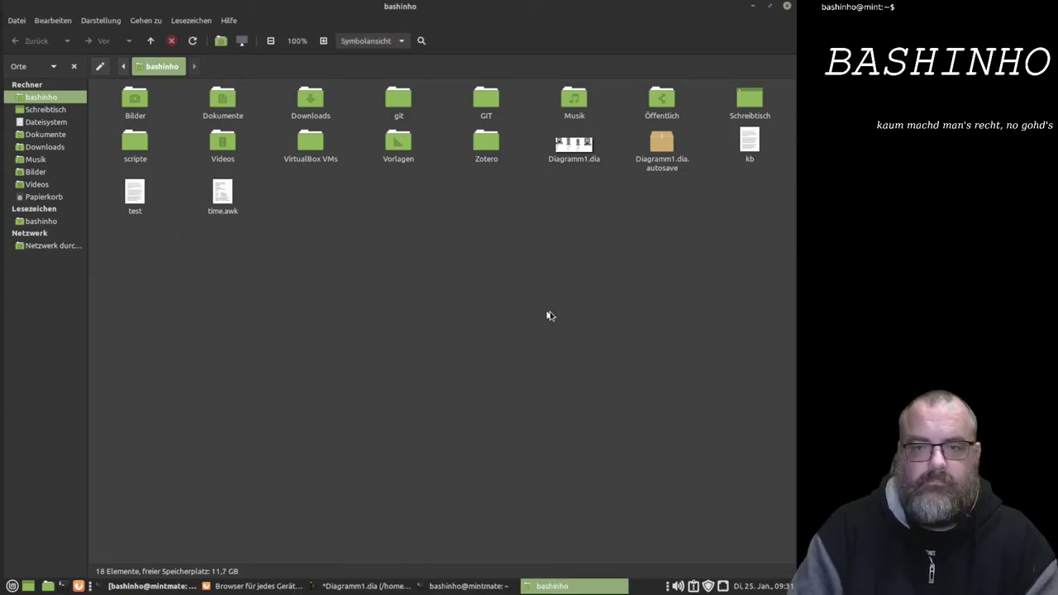
click(788, 6)
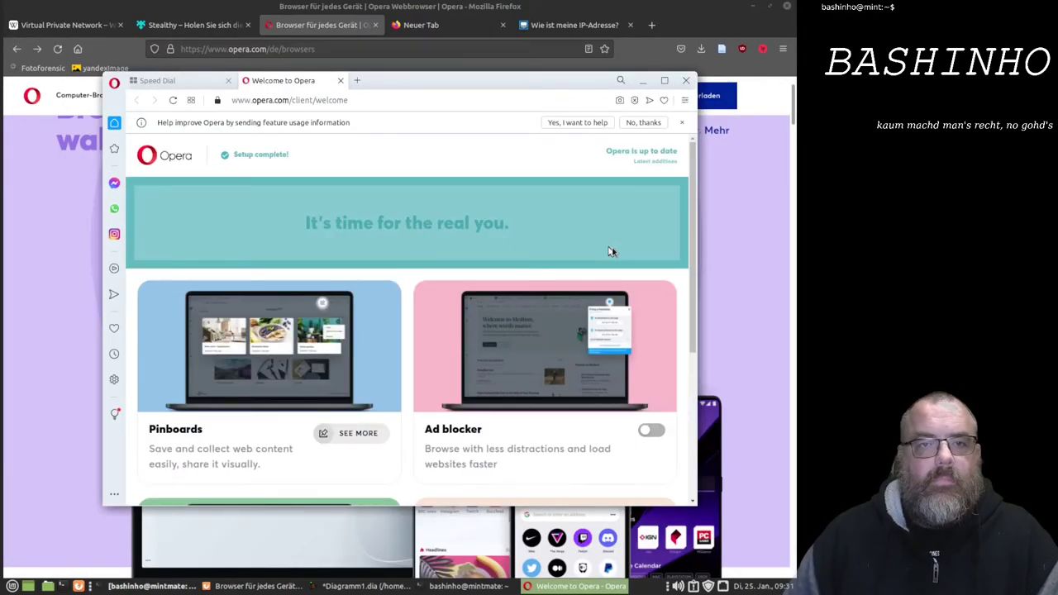
- Maximize the Opera welcome window and open the Opera main menu
click(664, 80)
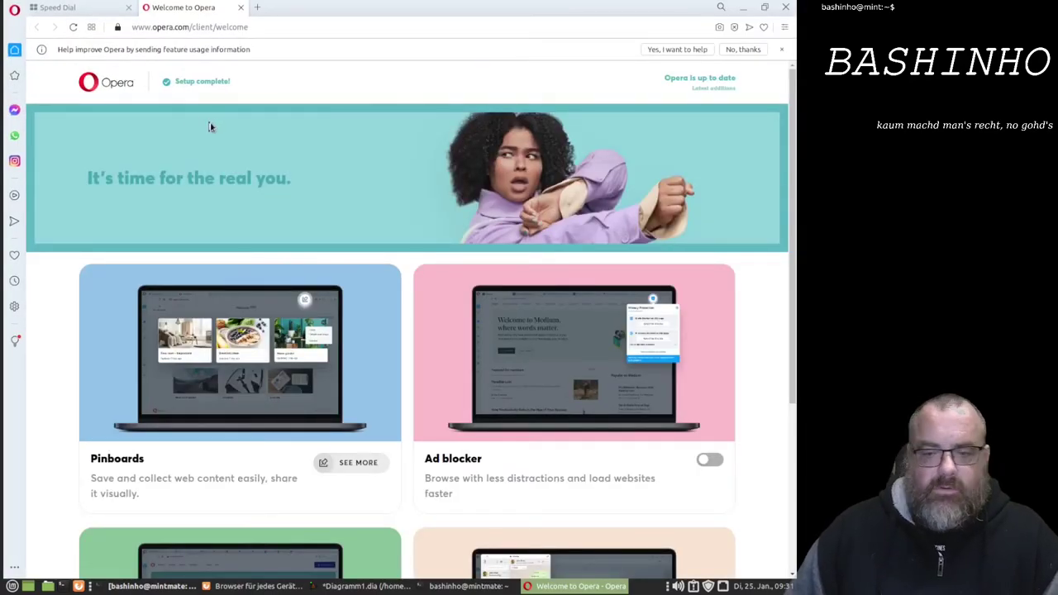
click(19, 14)
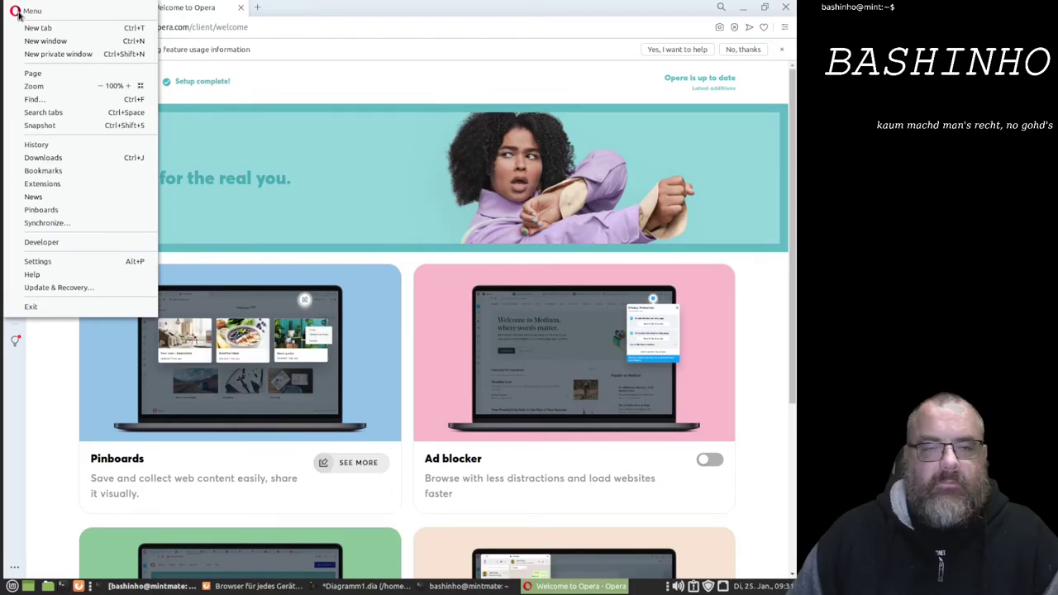
click(19, 14)
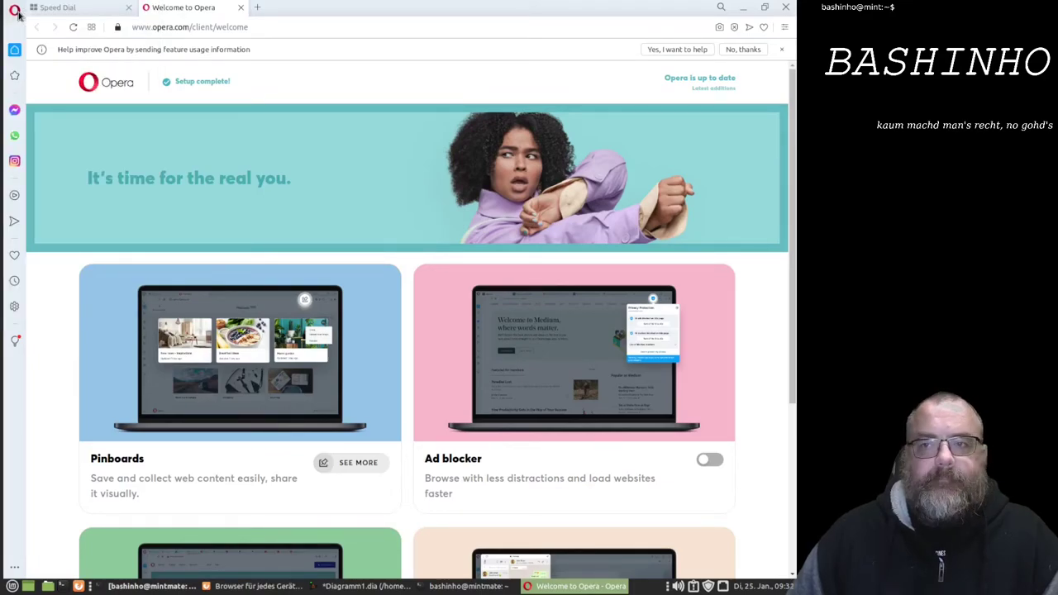
click(18, 14)
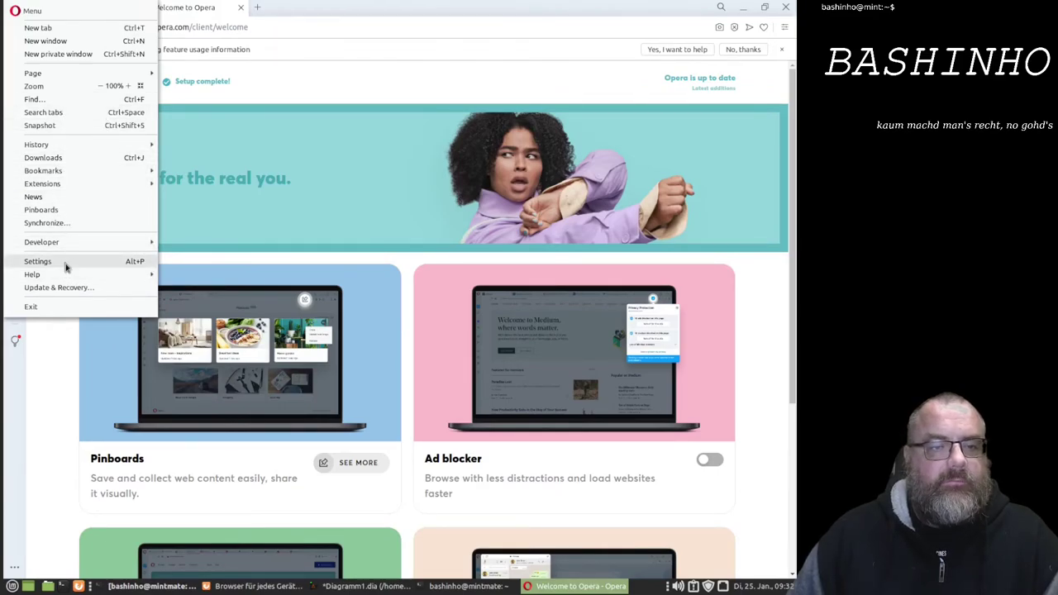
- Open Opera Settings at Advanced > Privacy & security
click(66, 263)
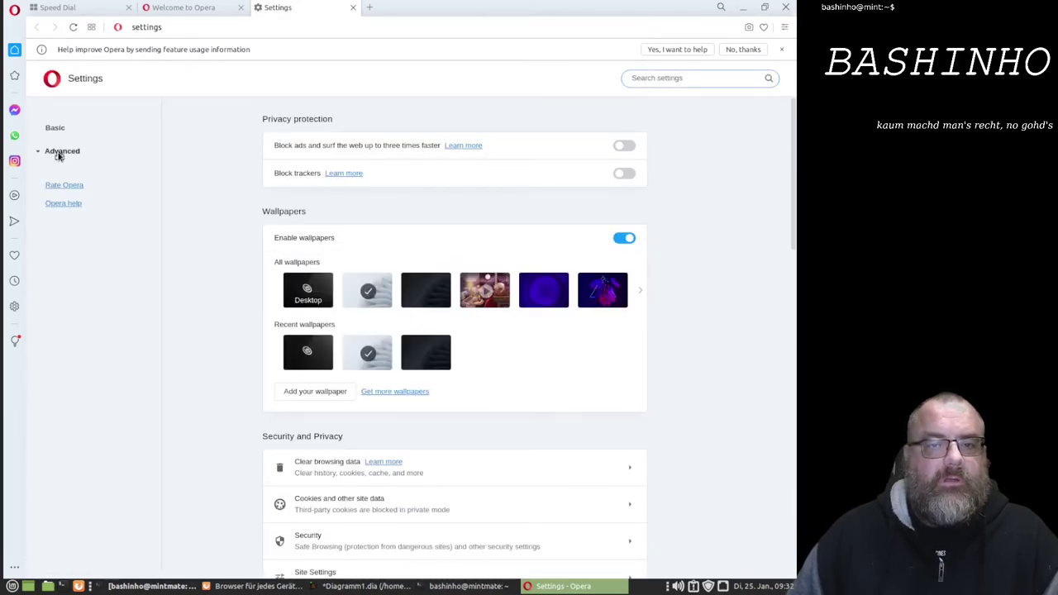
click(61, 154)
click(66, 172)
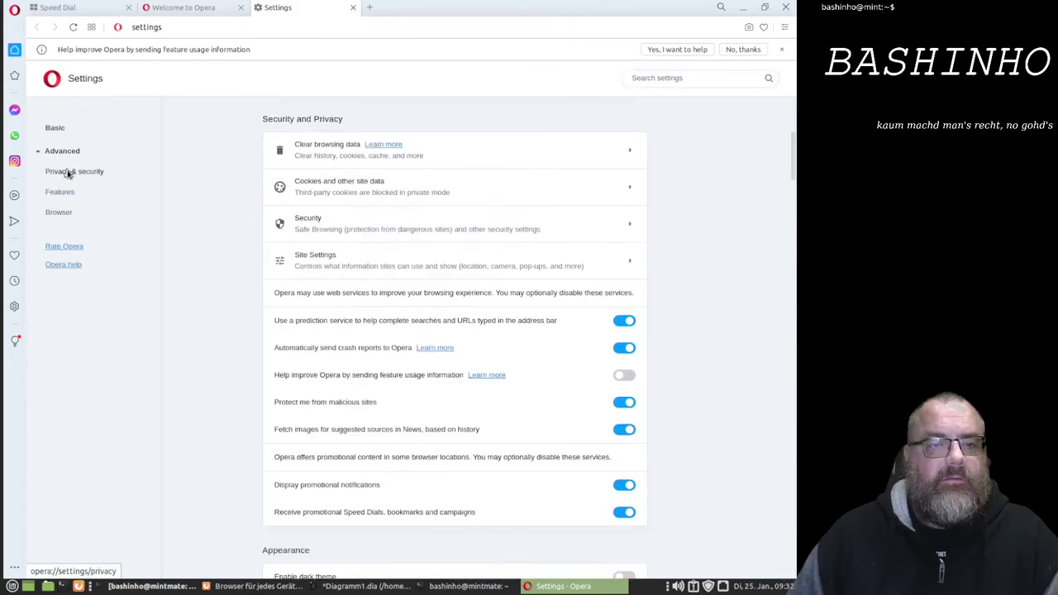
- Scroll down to the VPN section and switch on Enable VPN
scroll(368, 213, down, 1)
scroll(368, 213, down, 2)
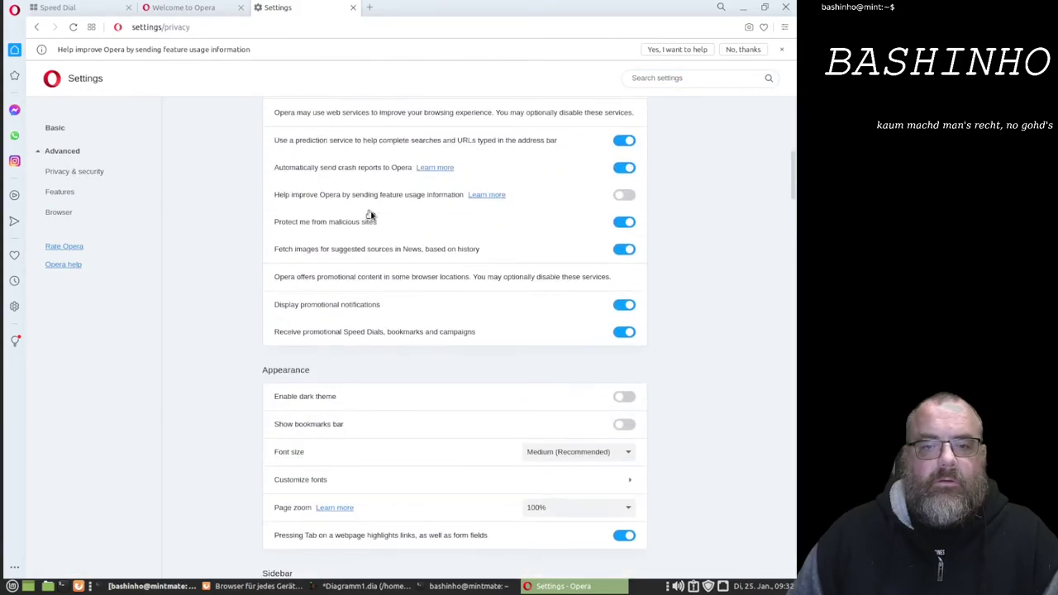
scroll(370, 215, down, 1)
scroll(370, 215, down, 3)
scroll(371, 215, down, 2)
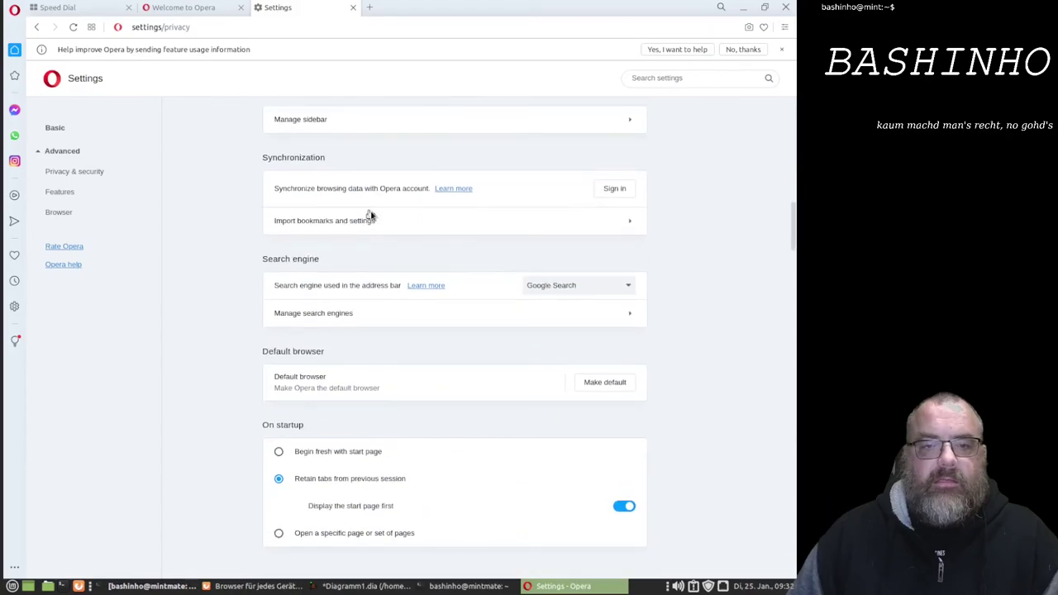
scroll(370, 215, down, 1)
scroll(370, 215, down, 1)
scroll(371, 215, down, 1)
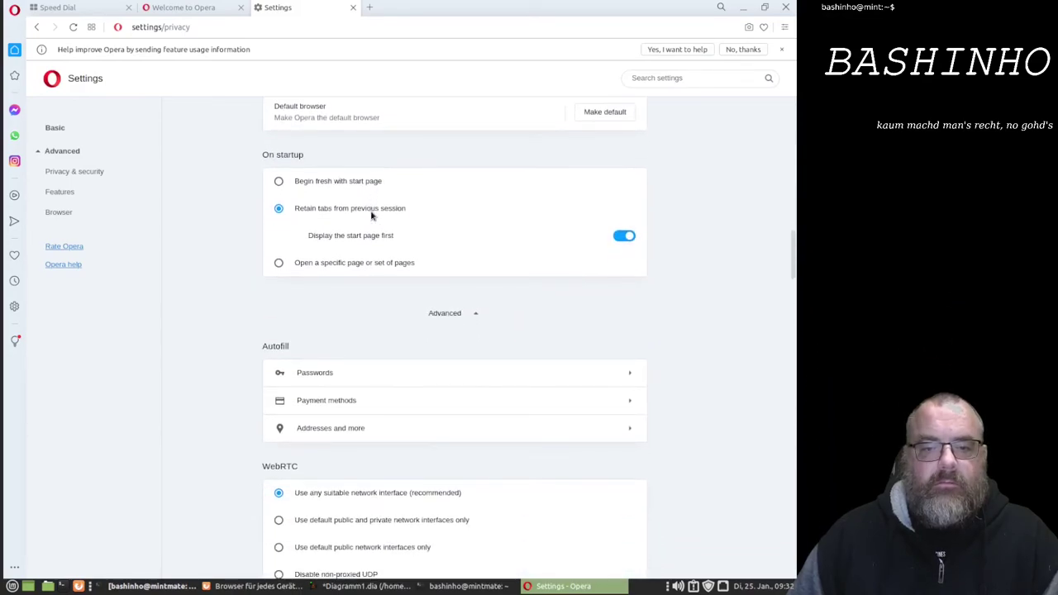
scroll(371, 215, down, 2)
scroll(370, 215, down, 2)
scroll(371, 215, down, 1)
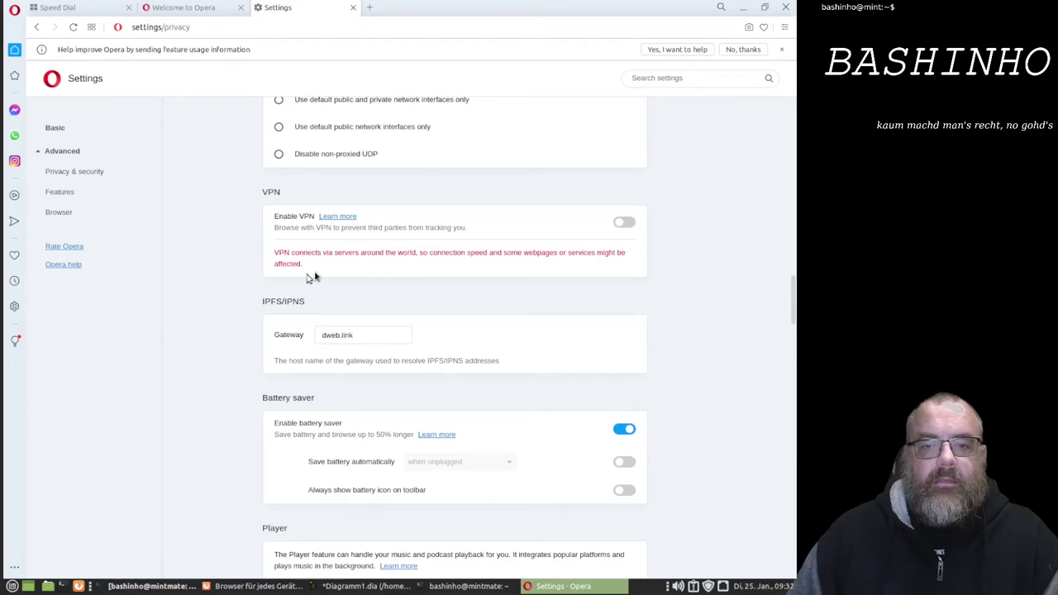
click(623, 224)
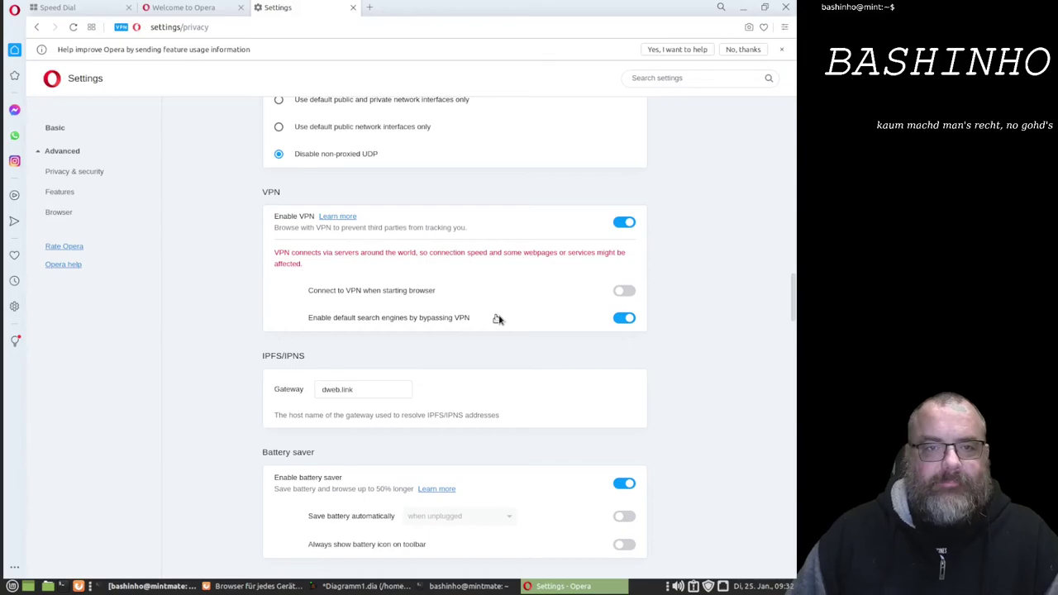
- In a new tab, load wieistmeineip.de and accept cookies, showing a Vereinigte Staaten location
click(370, 9)
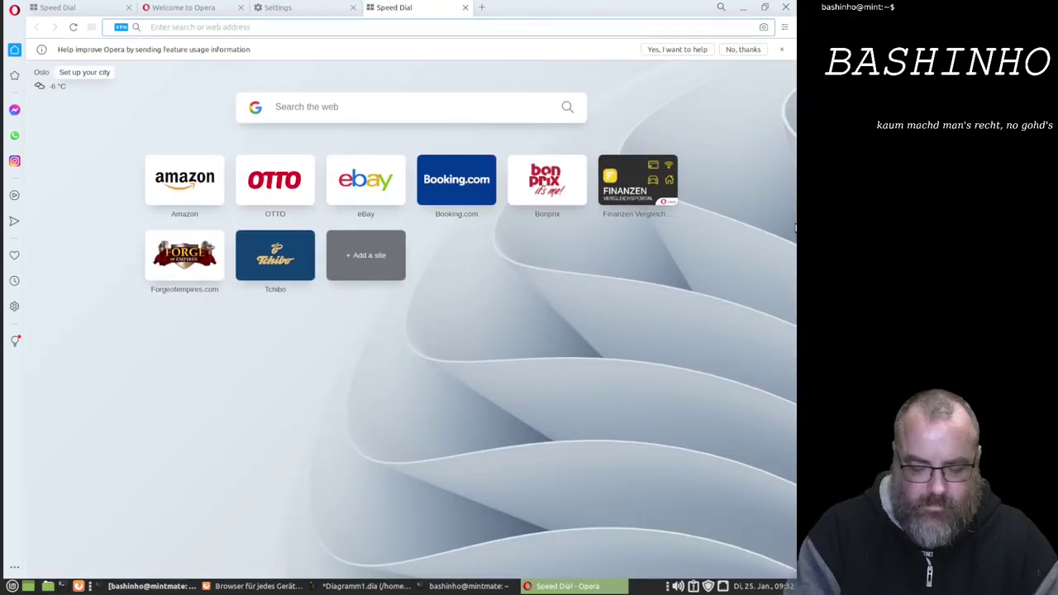
text(wieis)
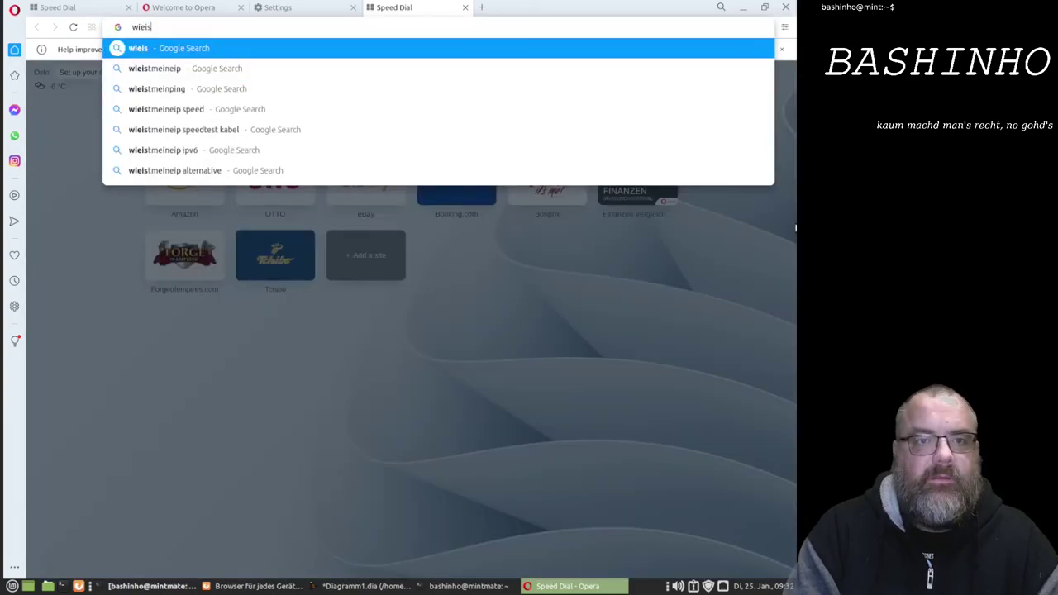
text(tmeineip.)
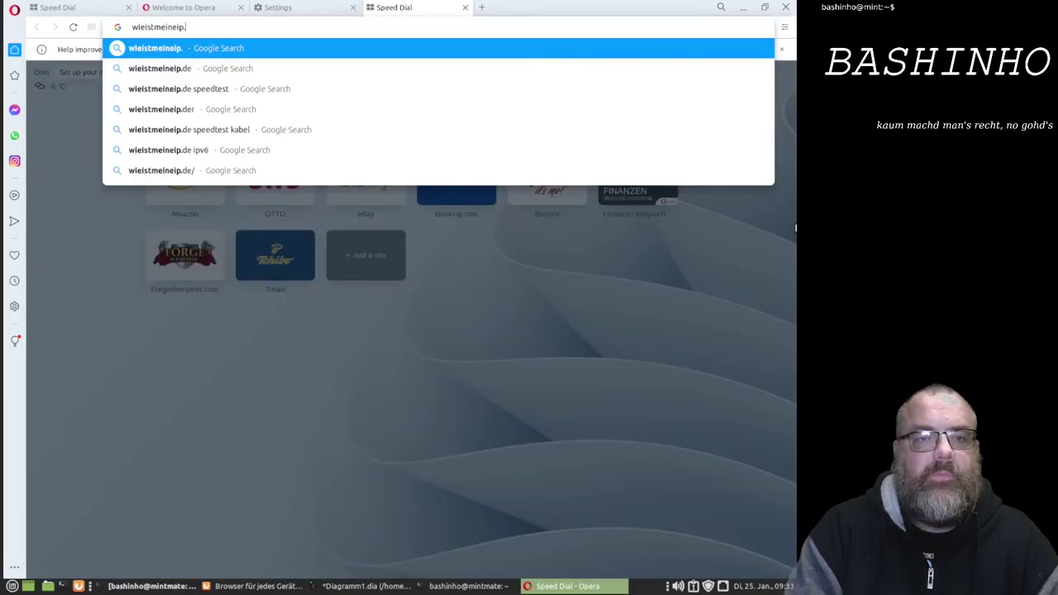
text(de)
key(Return)
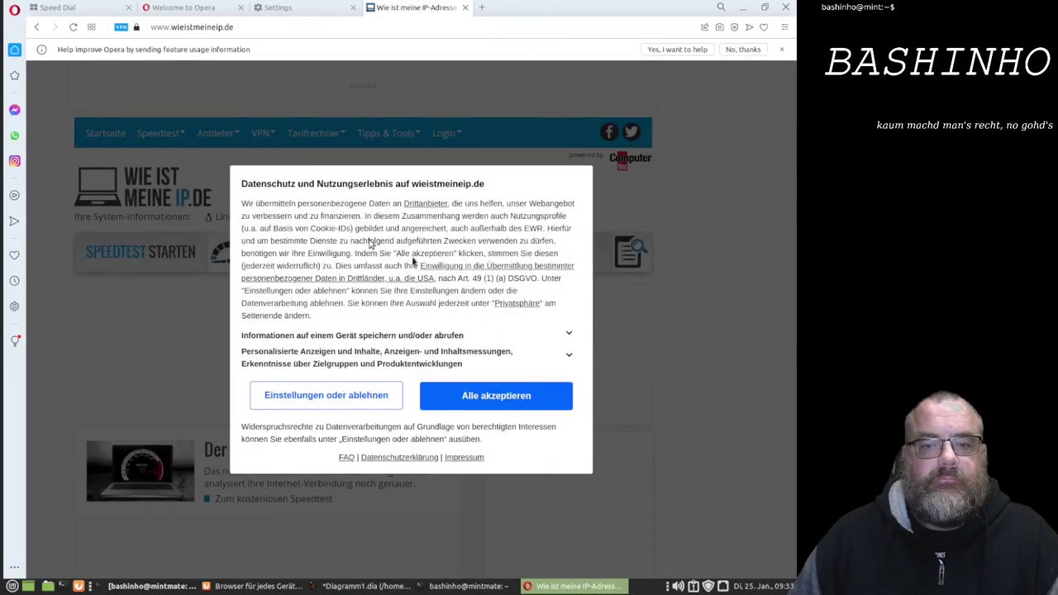
click(486, 400)
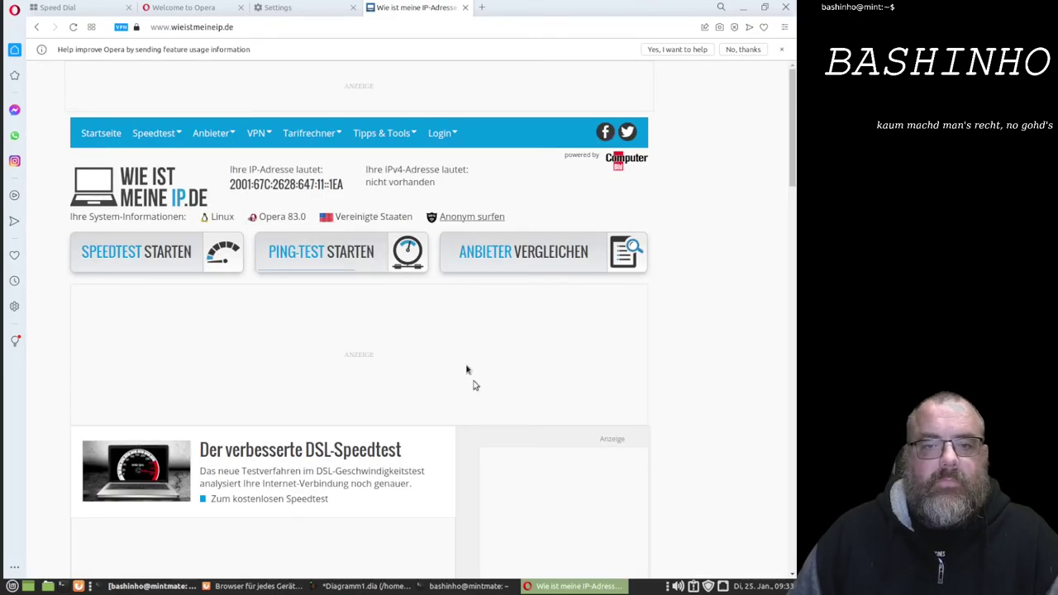